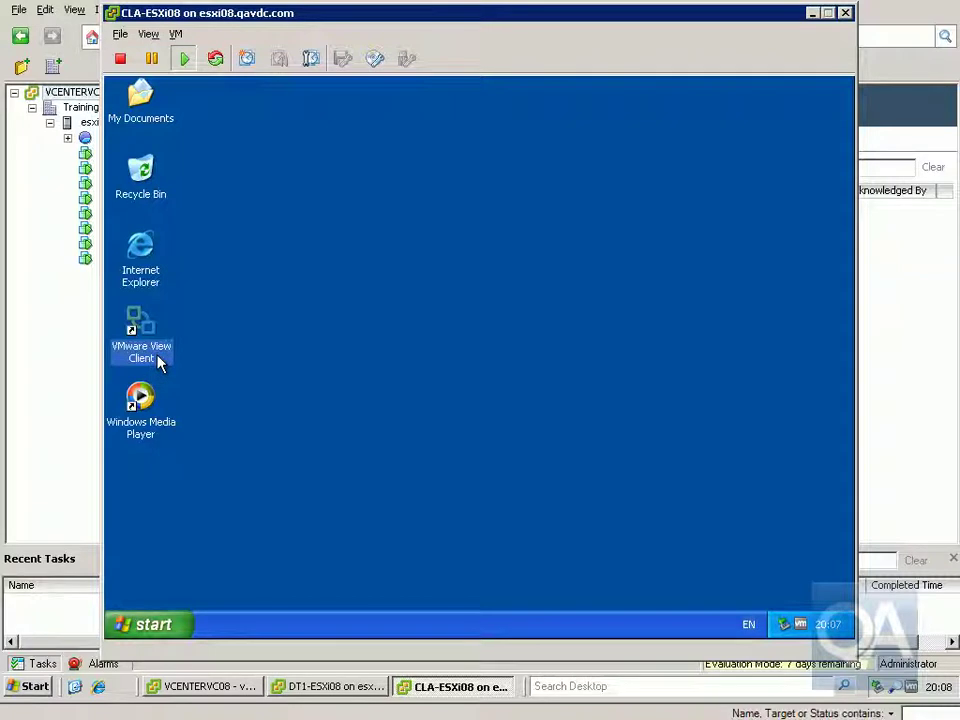
Step: Confirm the local Printers and Faxes folder lists no printers, then minimize it to show the desktop
click(180, 623)
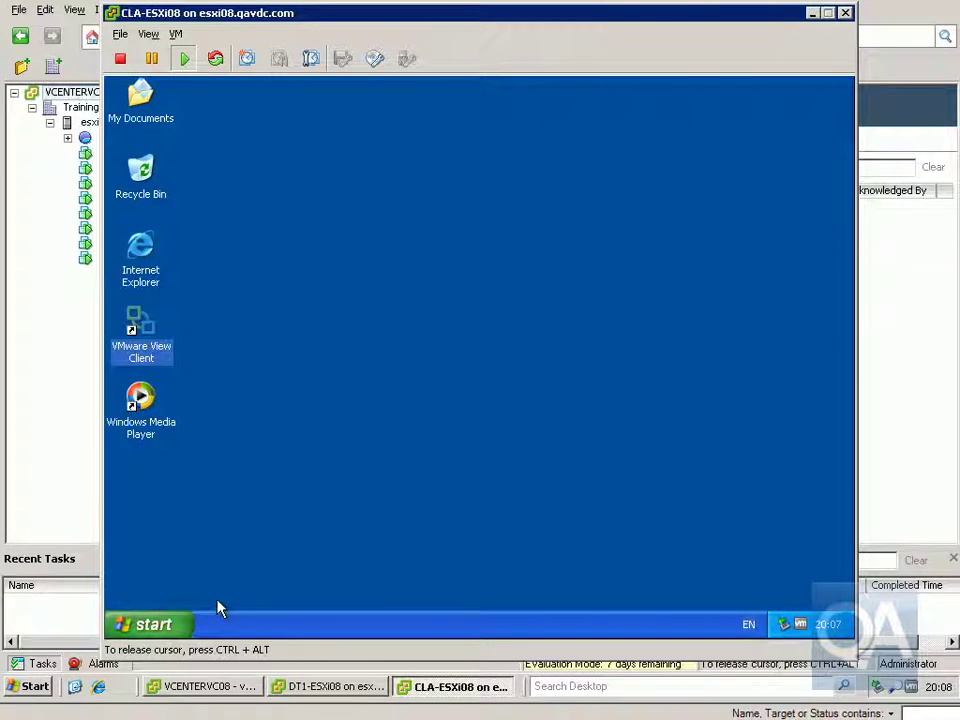
click(152, 623)
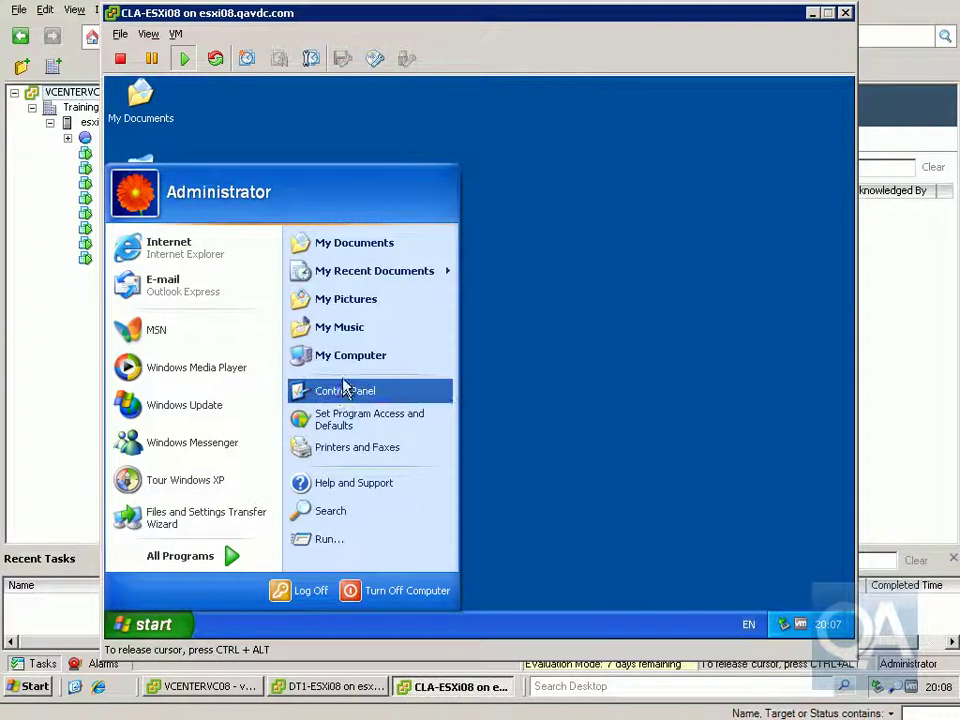
click(335, 449)
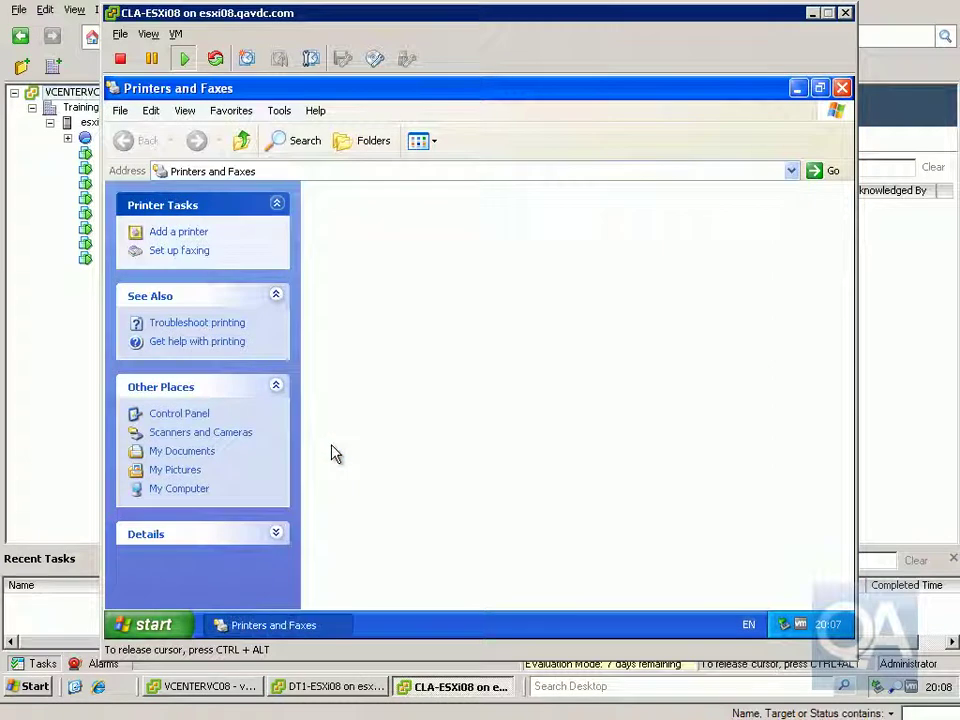
click(798, 90)
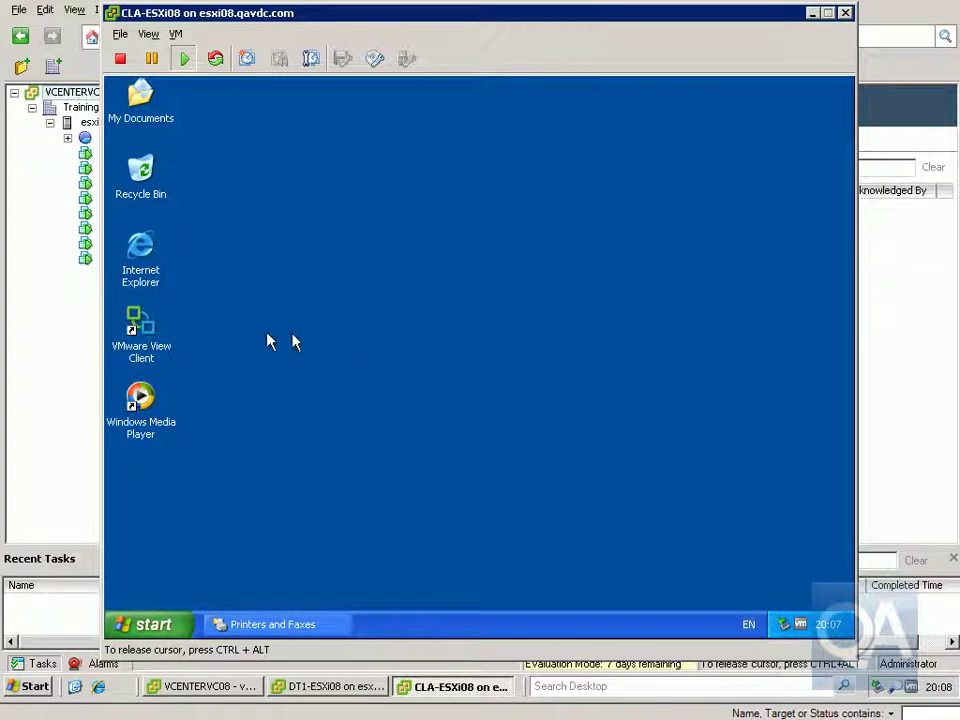
Step: Launch VMware View Client, accept the unverified certificate, log in with the password, and connect to Payroll-XP
click(161, 347)
double_click(161, 347)
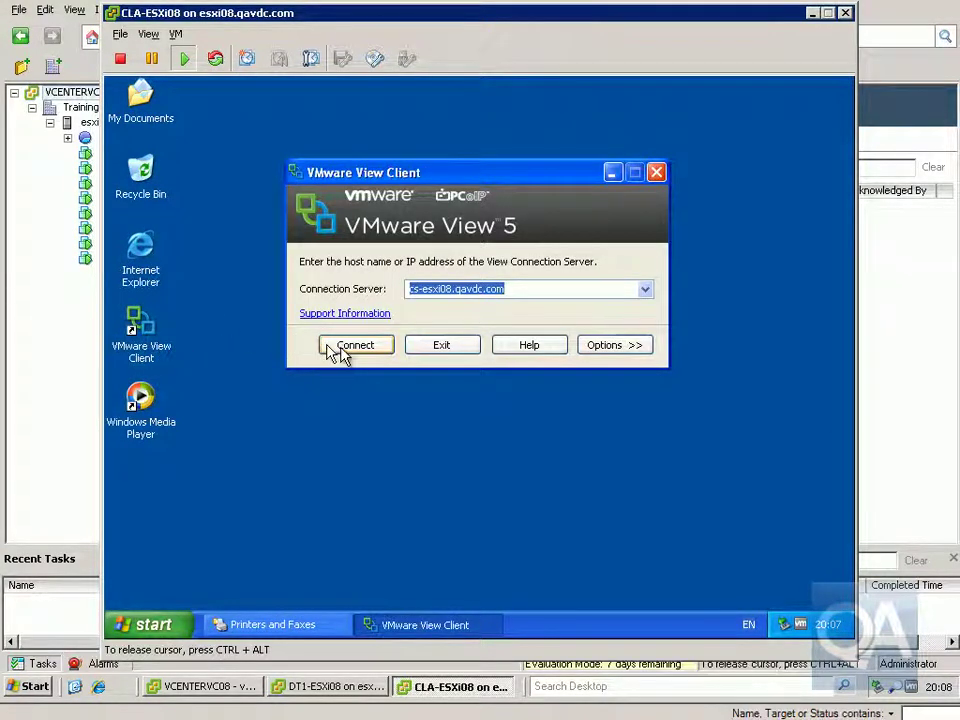
click(336, 350)
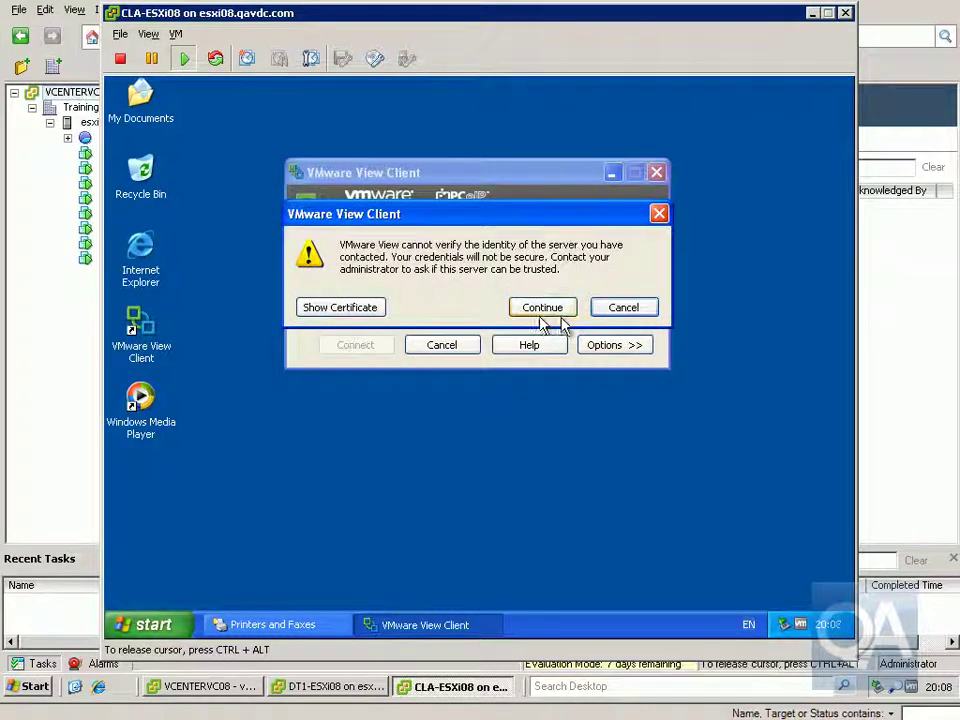
click(549, 308)
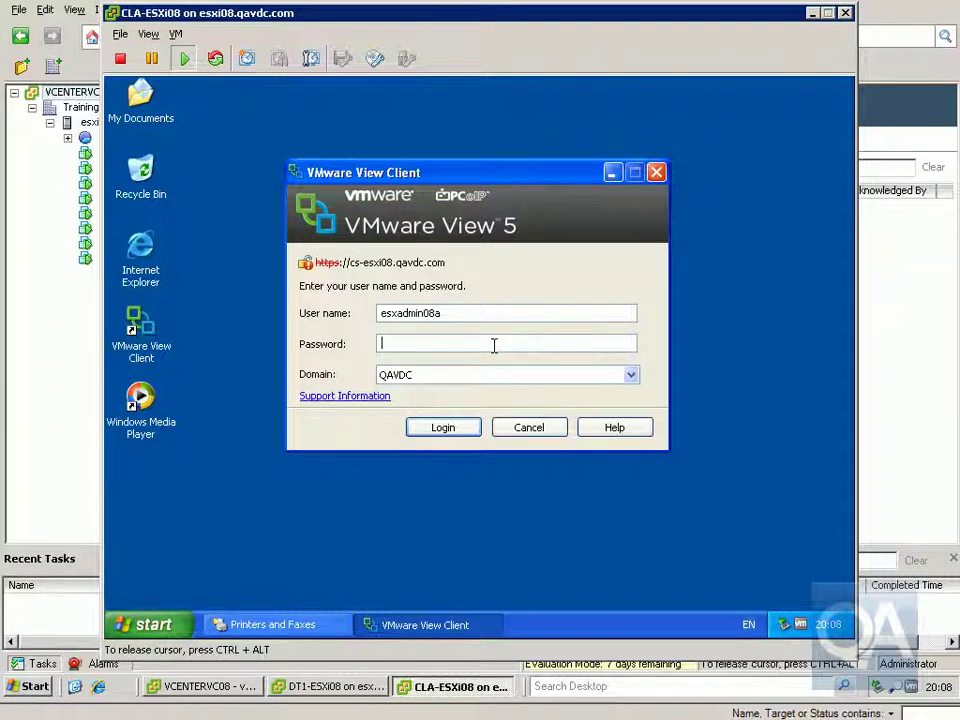
text(VM)
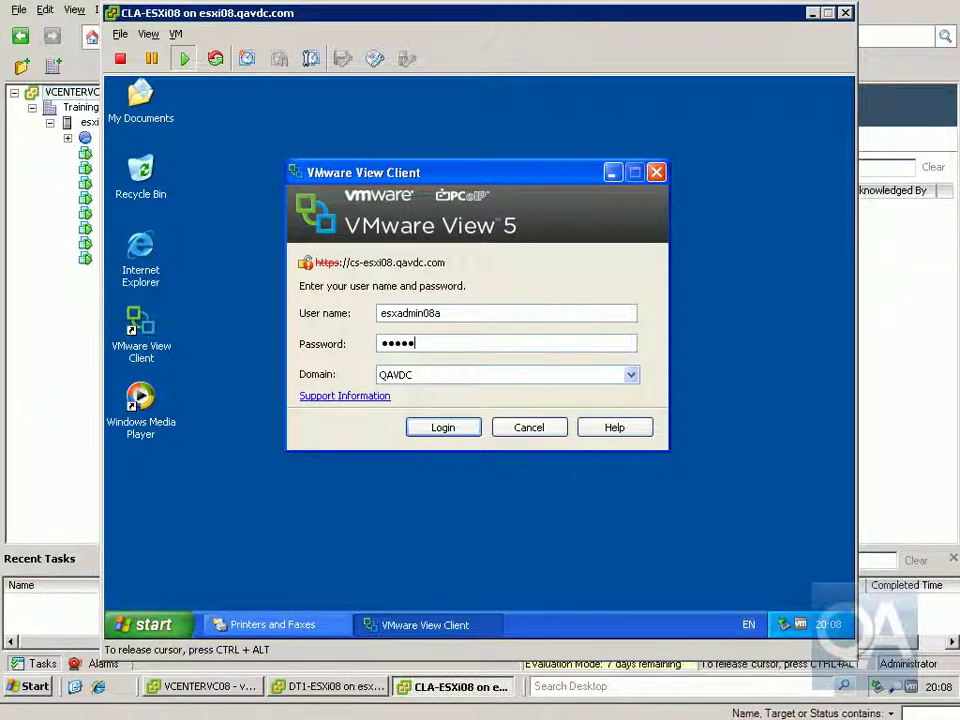
key(Return)
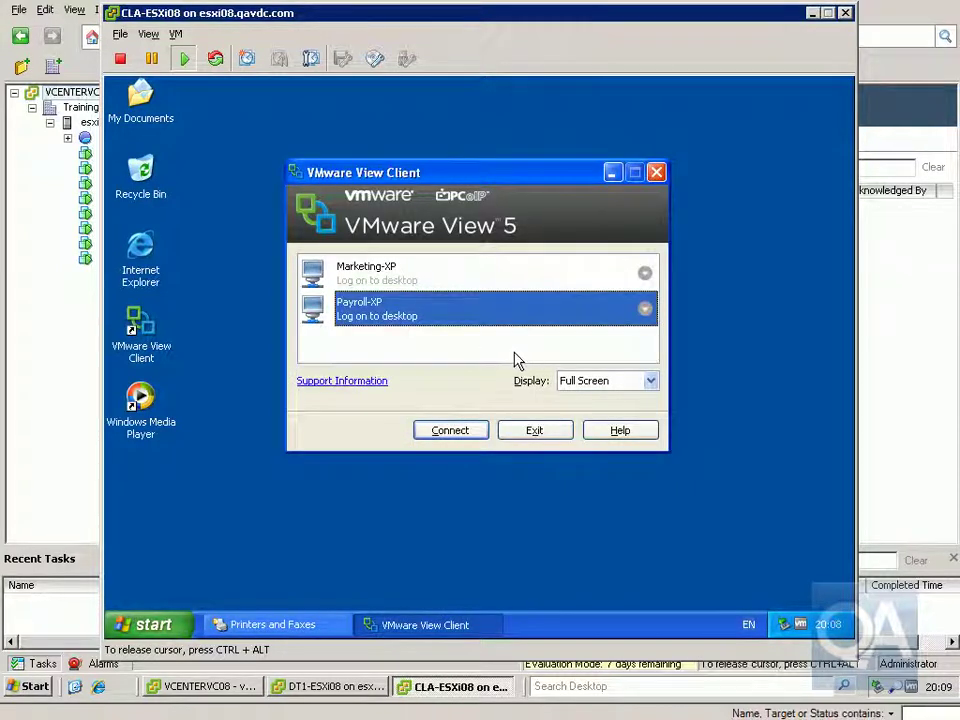
click(450, 430)
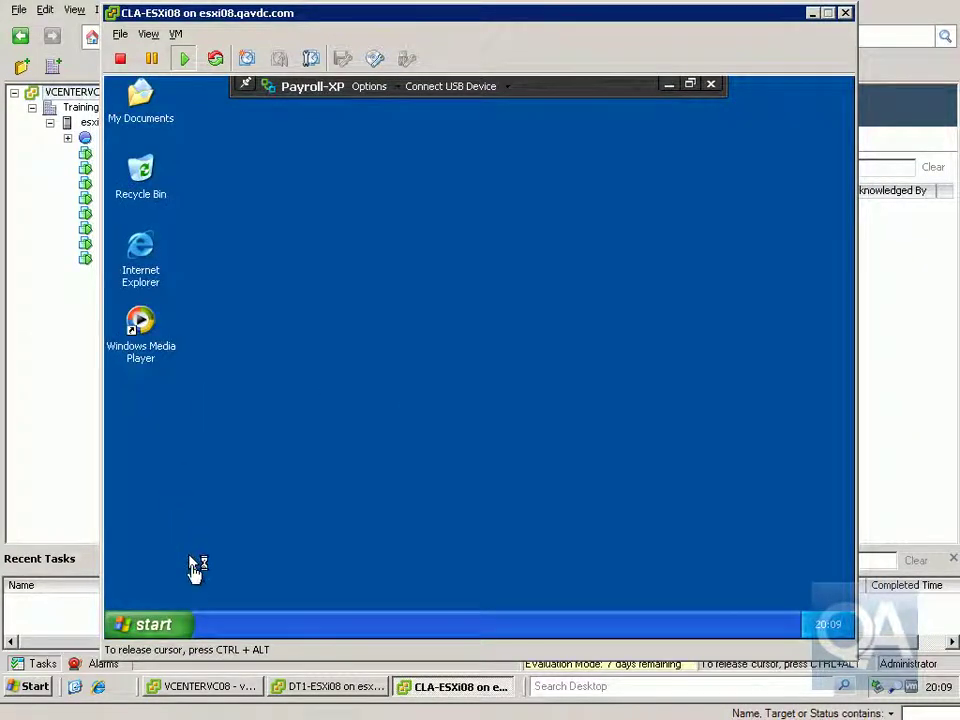
Step: Confirm Payroll-XP's Printers and Faxes is empty, then Disconnect and Log Off the session
click(188, 622)
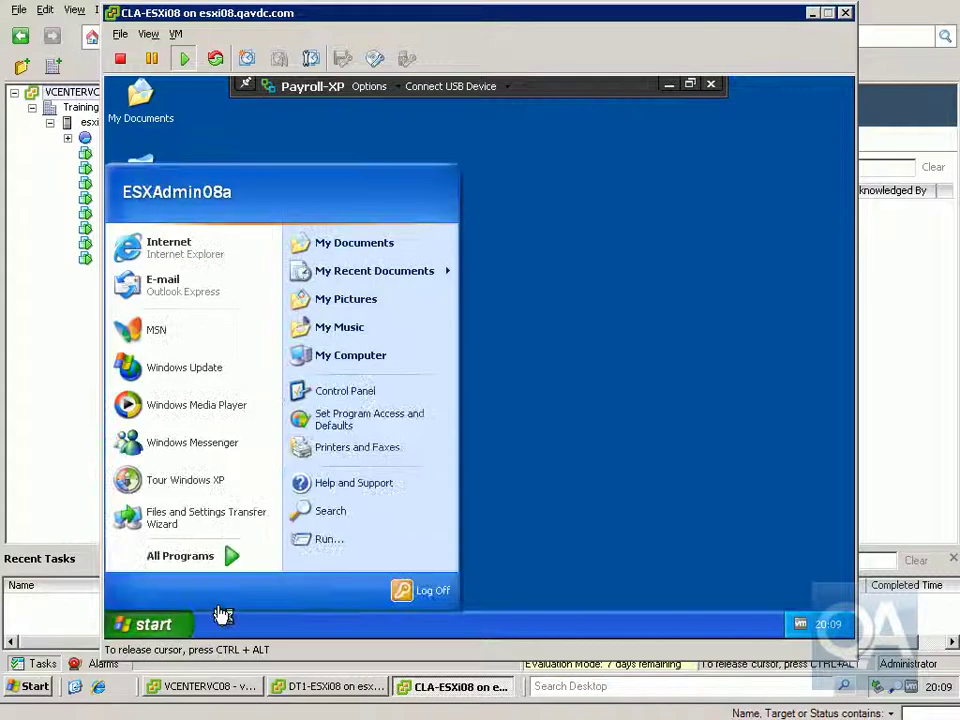
click(335, 450)
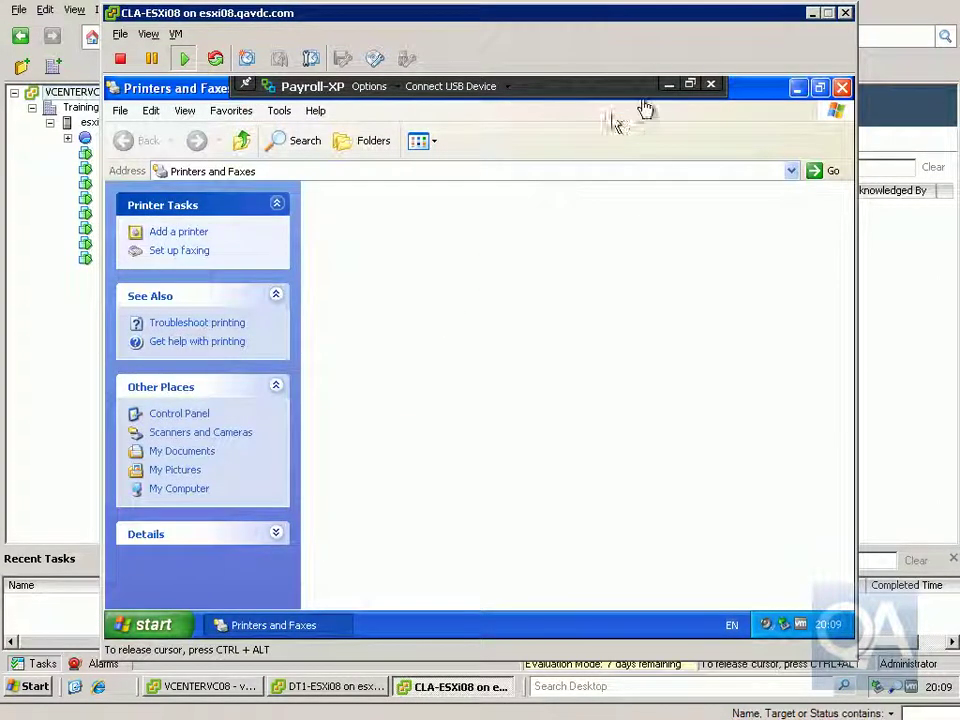
click(380, 90)
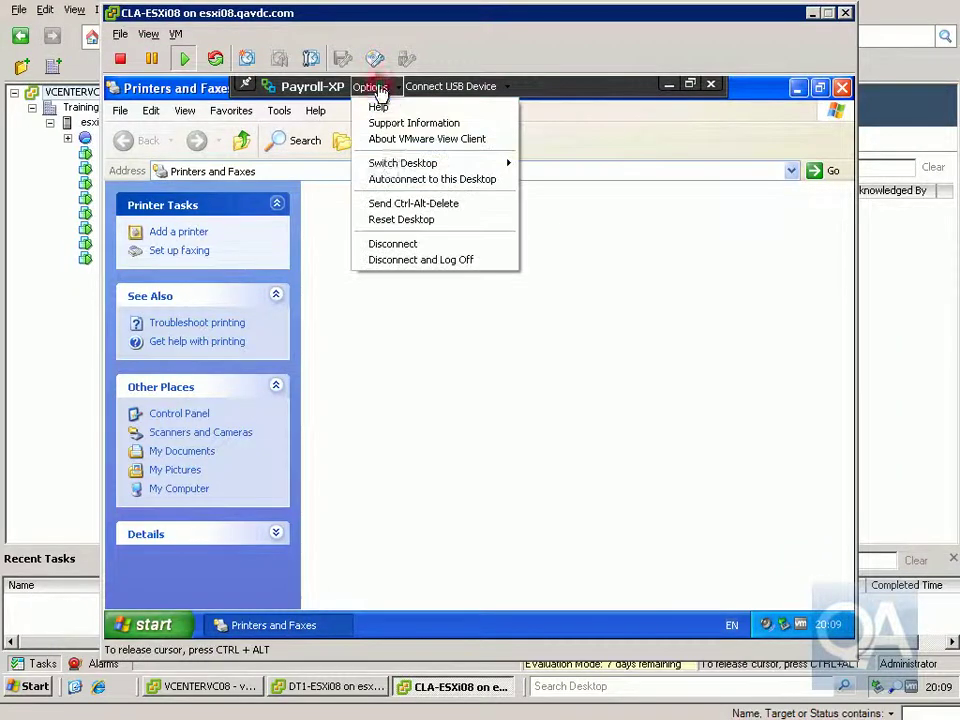
click(403, 262)
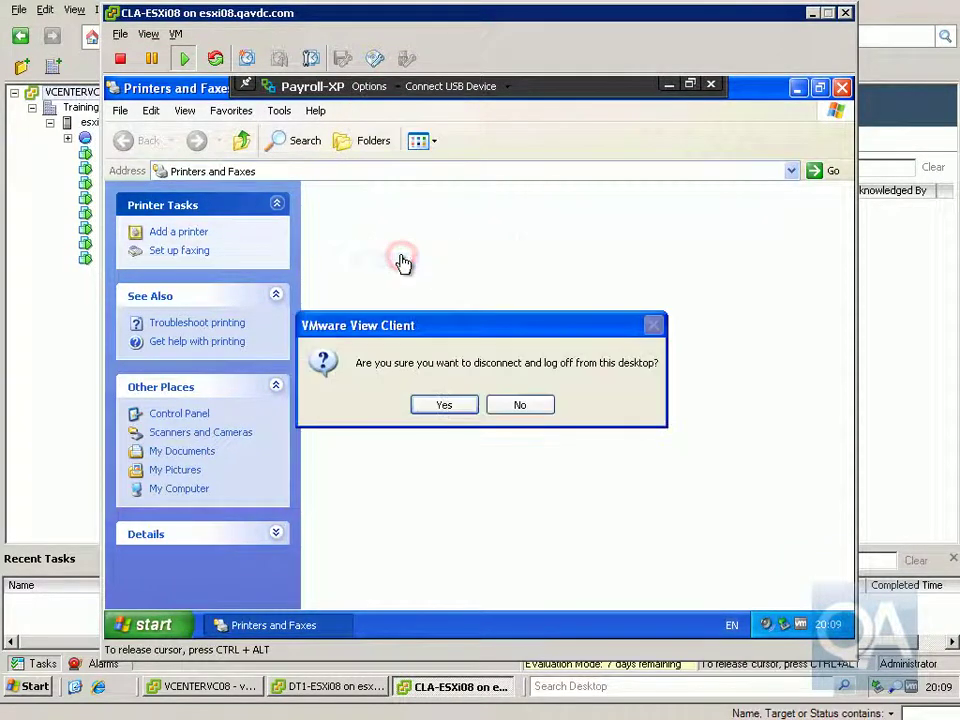
click(440, 405)
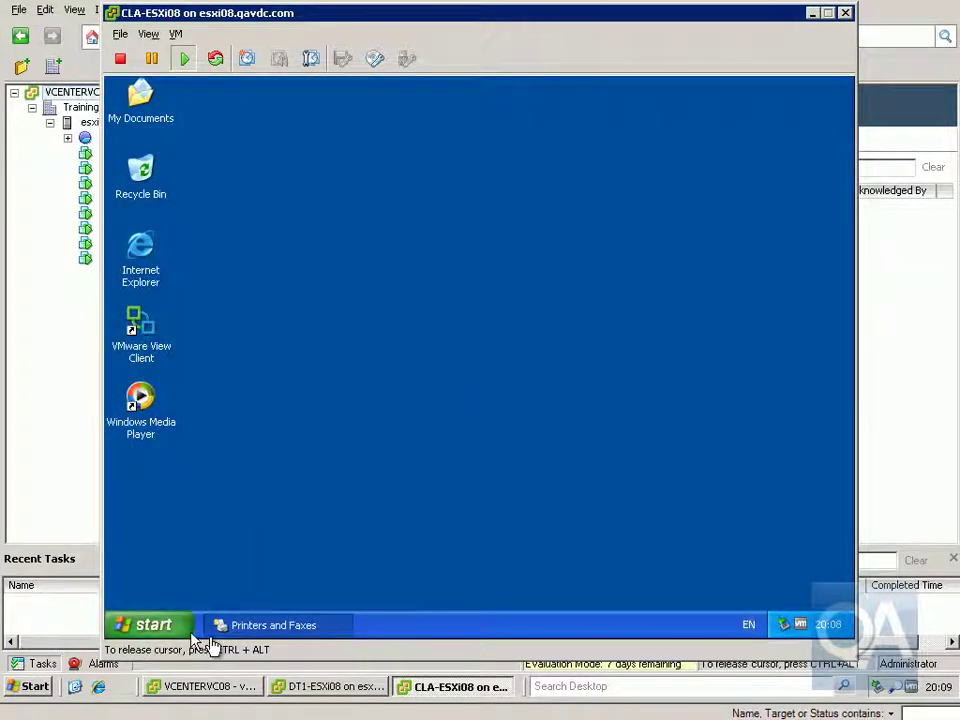
Step: Start the Add Printer Wizard for a printer attached to this computer on port LPT1
click(240, 626)
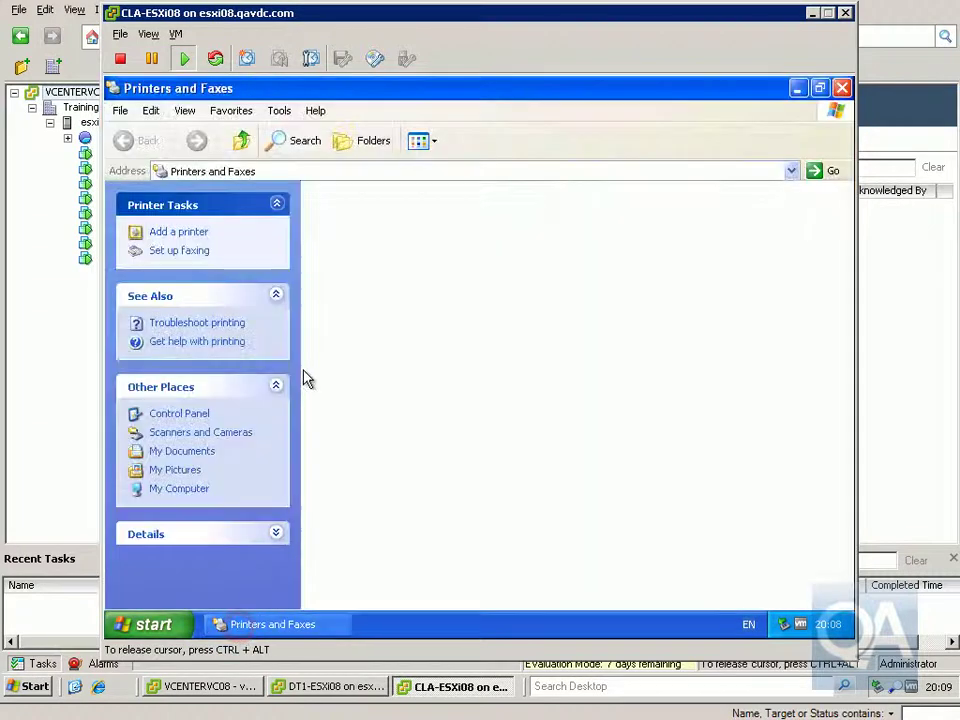
click(189, 238)
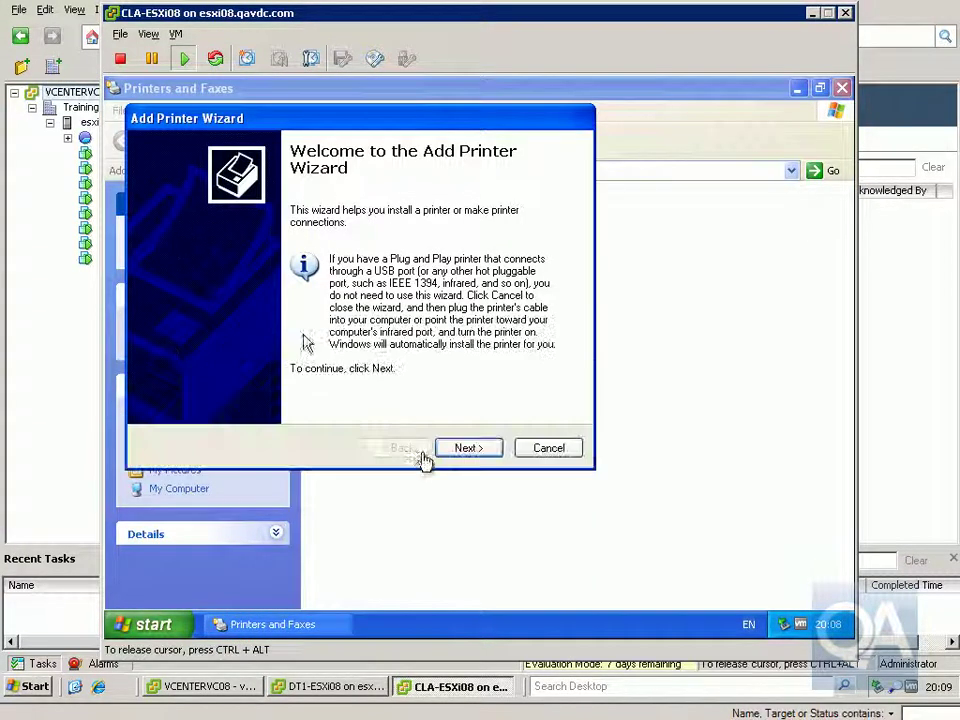
click(462, 448)
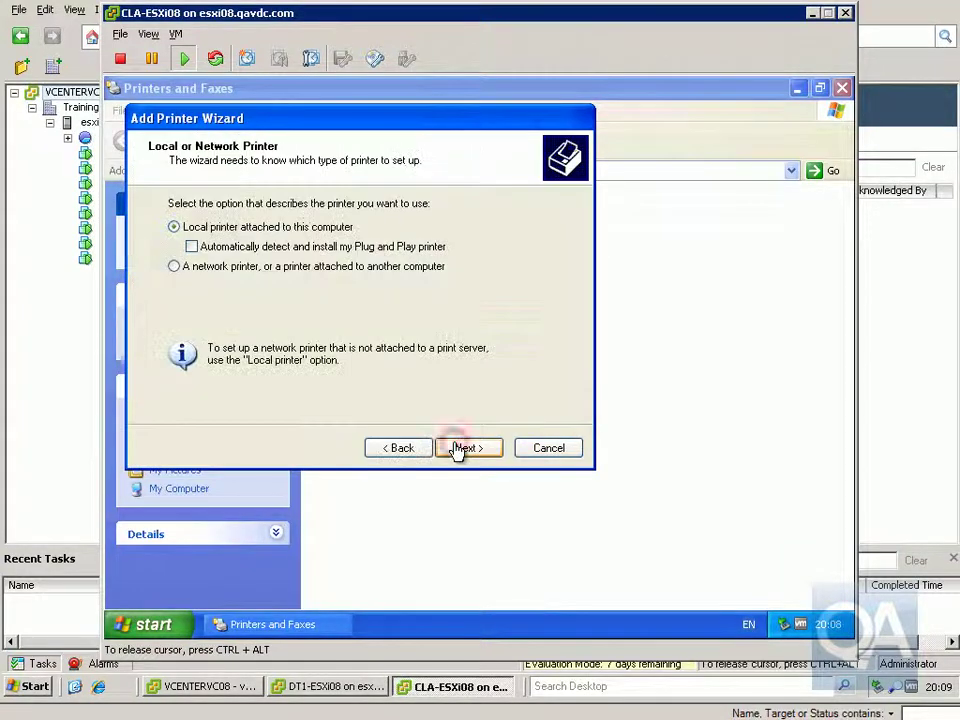
click(462, 448)
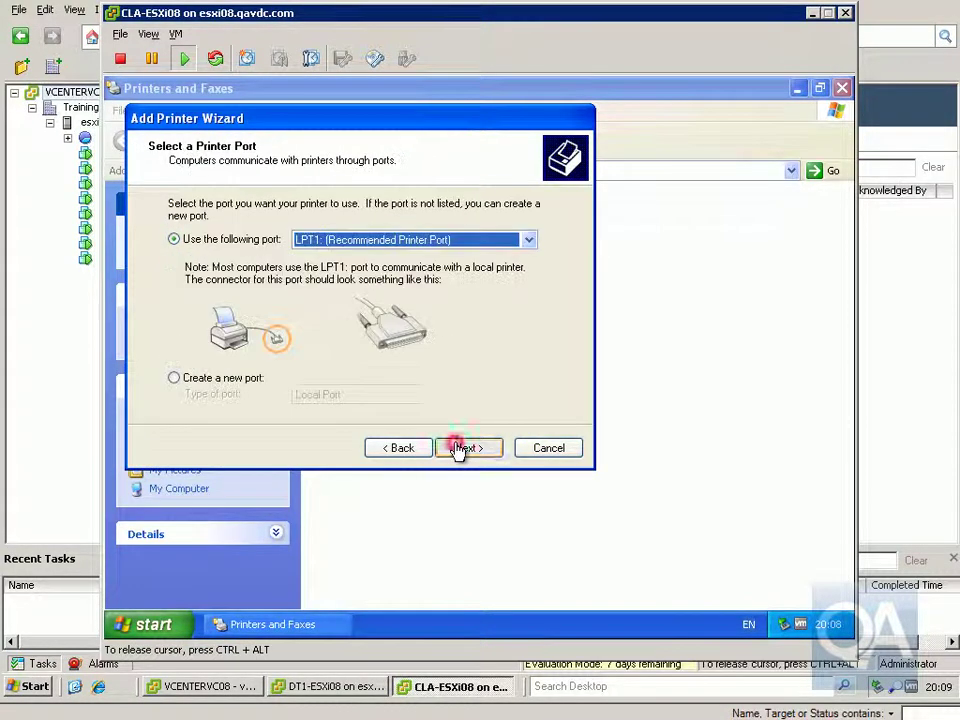
click(462, 448)
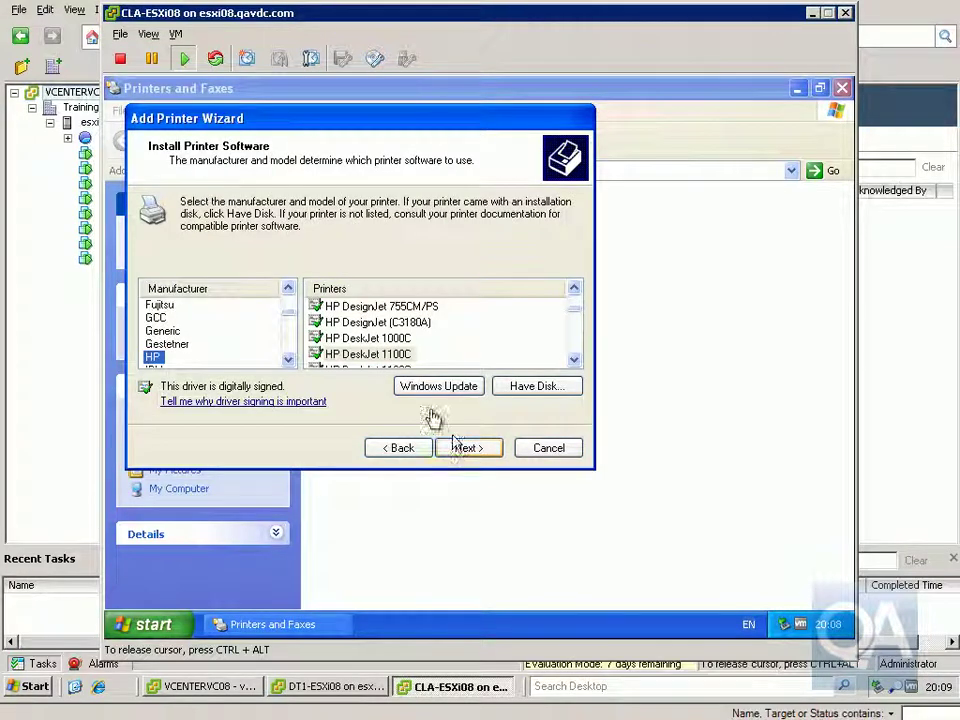
Step: Choose the HP DeskJet 1100C, keep its existing driver and name, skip the test page, and finish
click(366, 355)
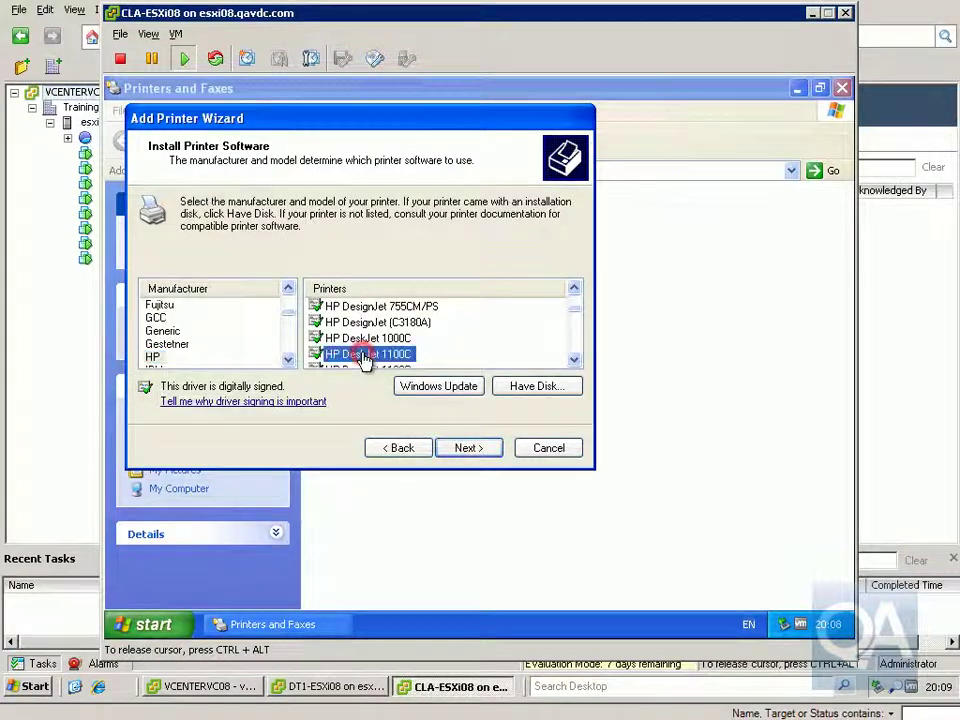
click(462, 450)
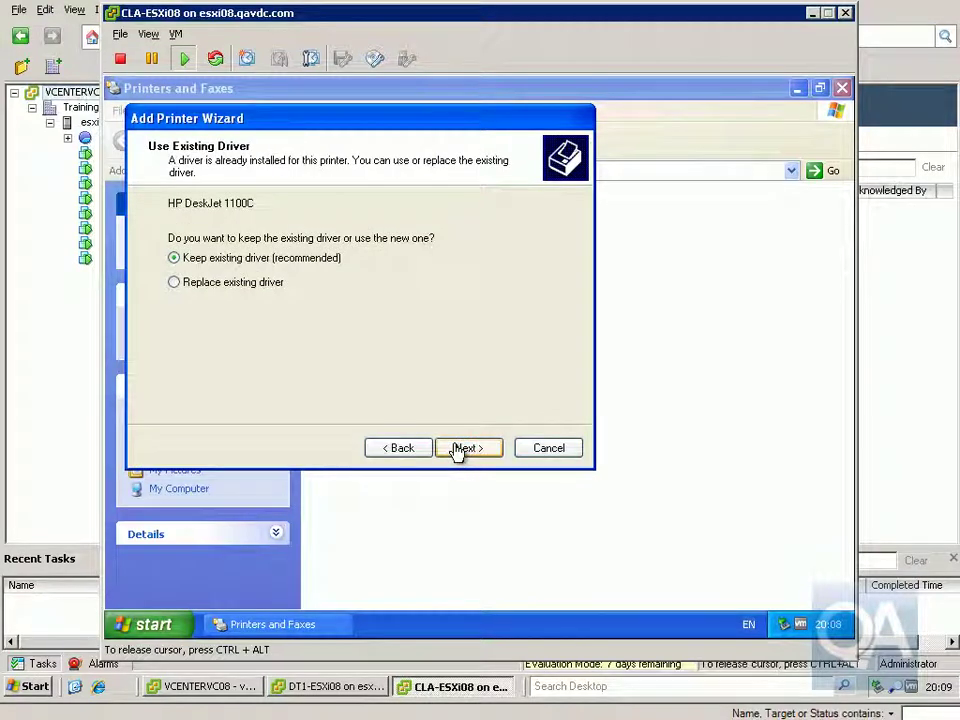
click(466, 448)
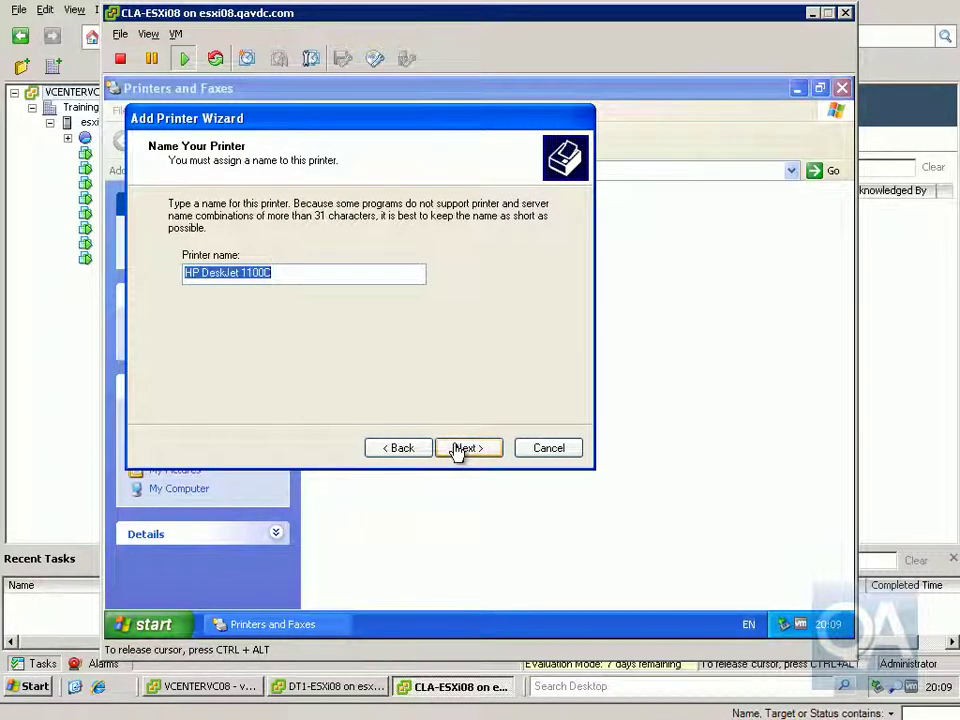
click(459, 449)
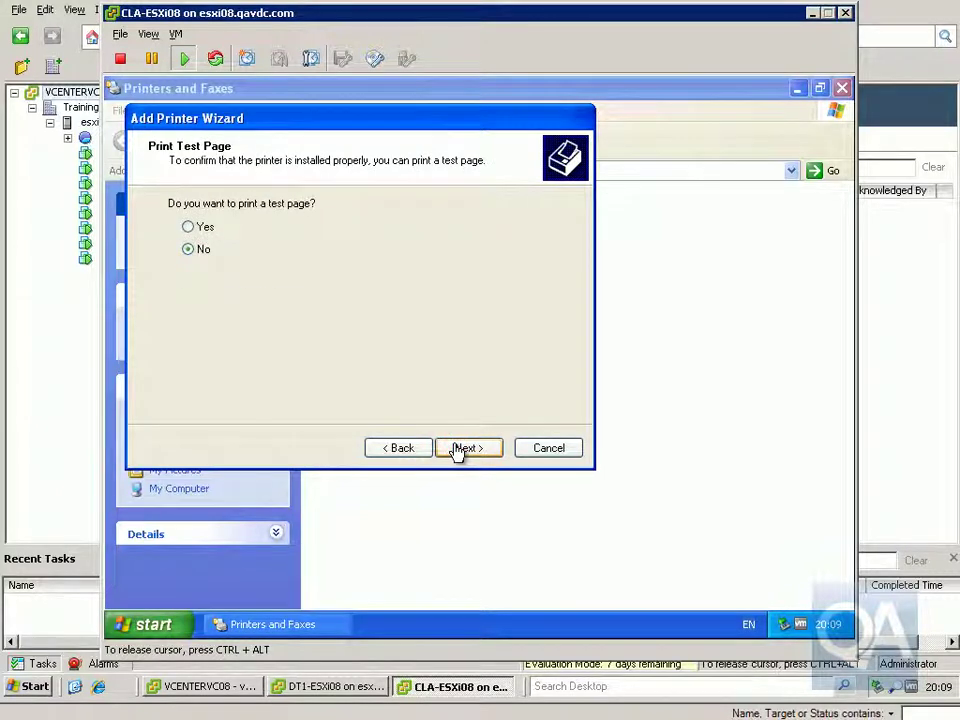
click(459, 450)
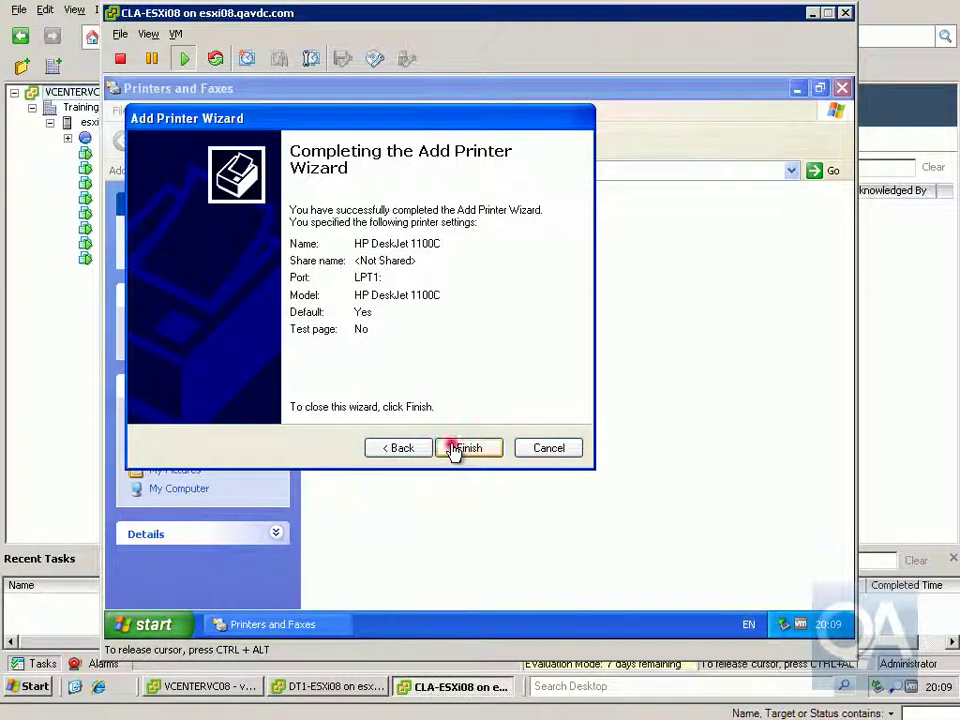
click(455, 448)
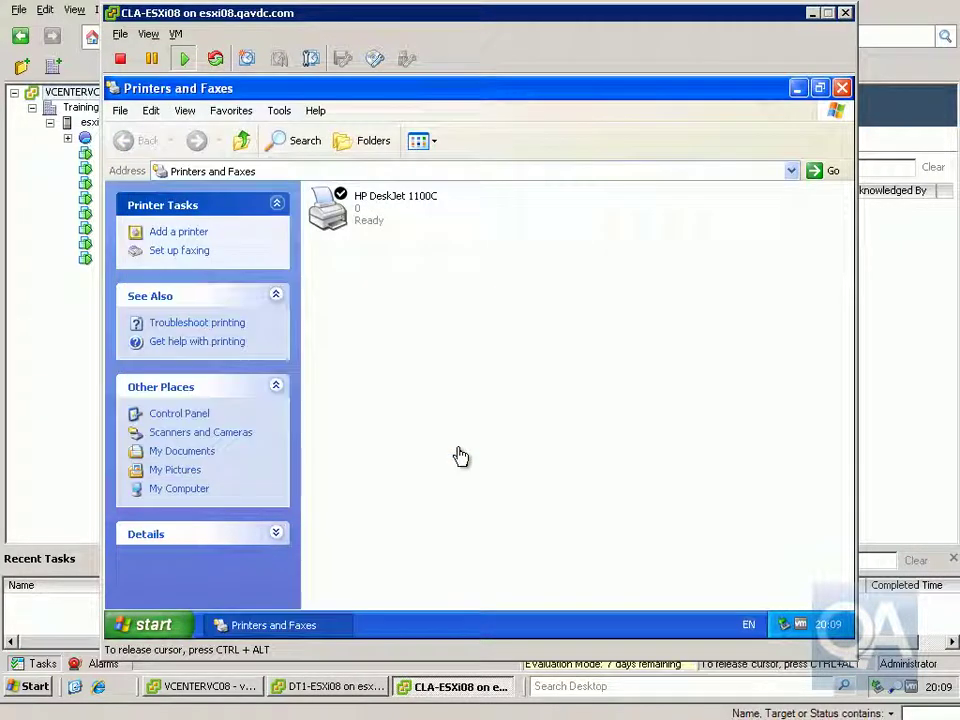
Step: Pause printing on the local HP DeskJet 1100C so it shows Paused
click(357, 228)
right_click(357, 221)
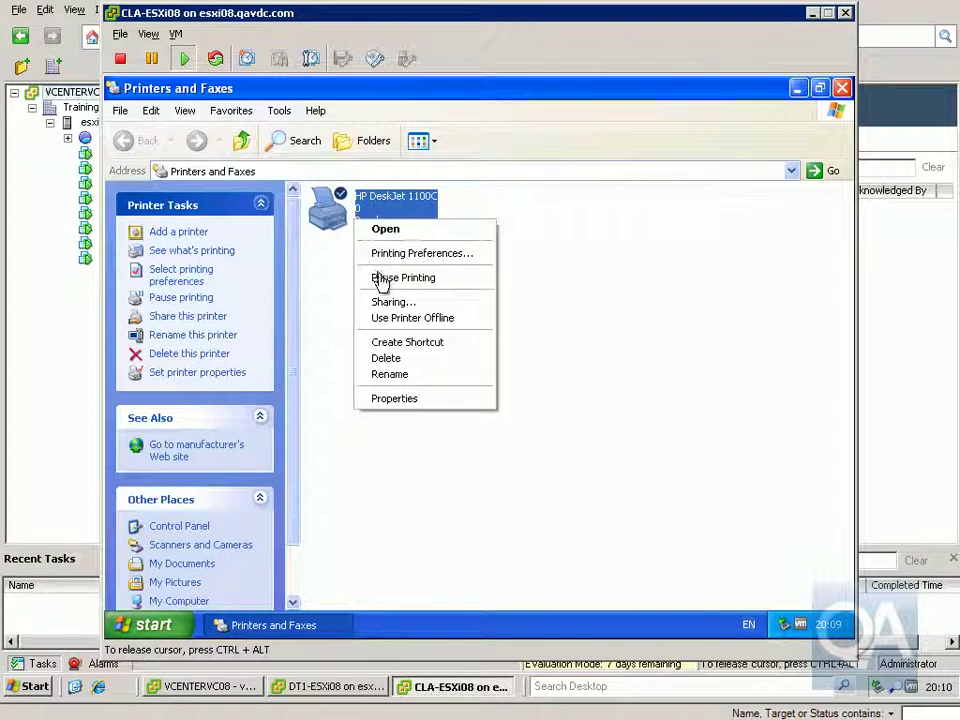
click(381, 280)
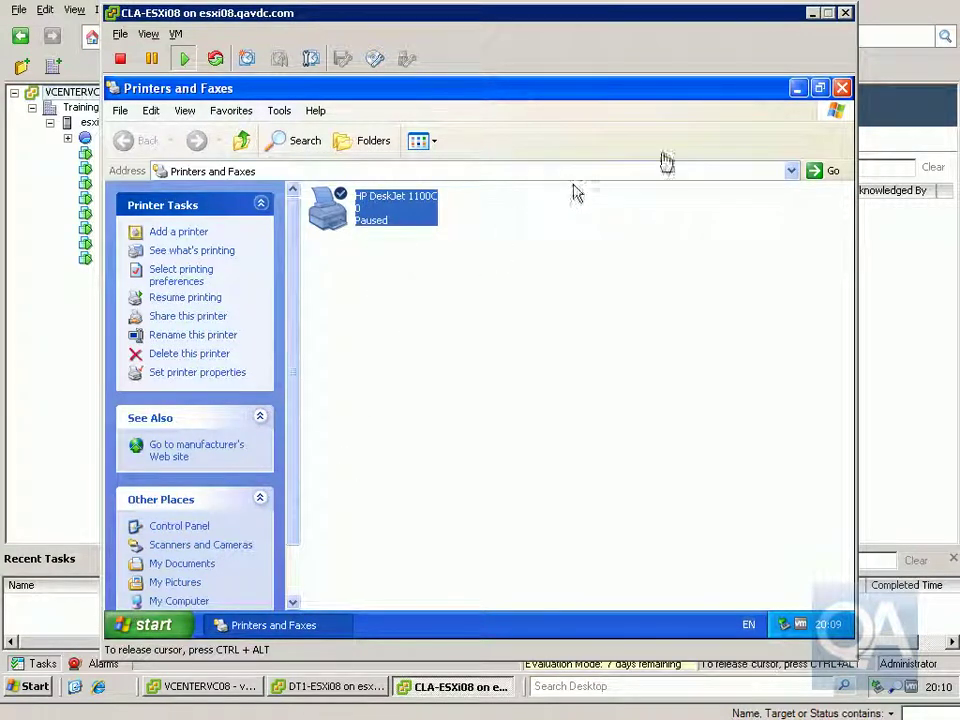
Step: Minimize Printers and Faxes, relaunch View Client, log in past the certificate warning, and connect to Payroll-XP
click(797, 90)
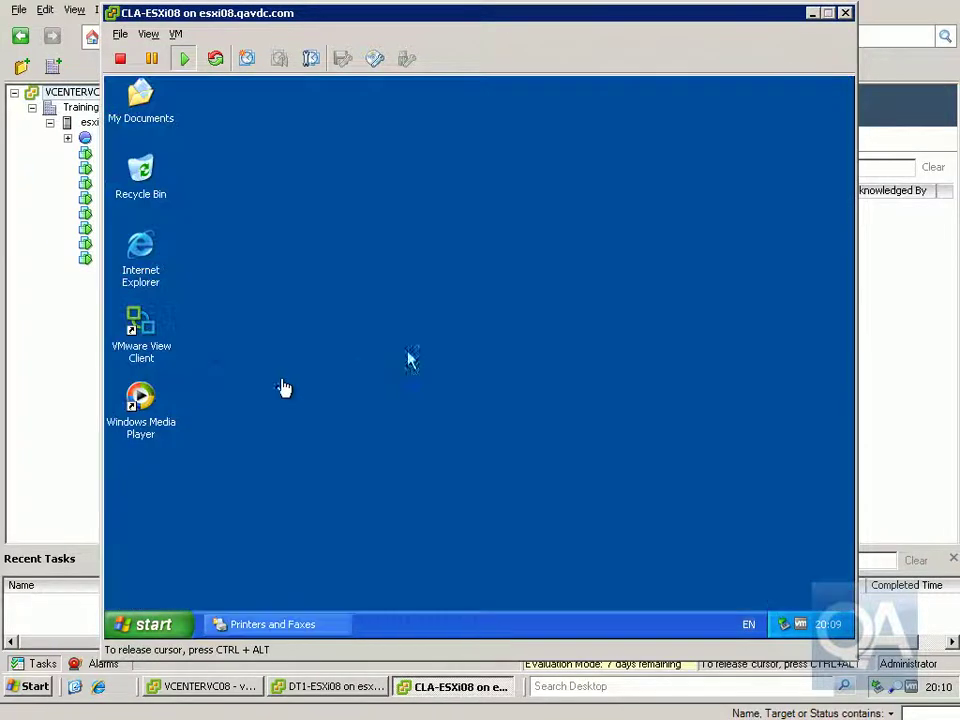
double_click(152, 347)
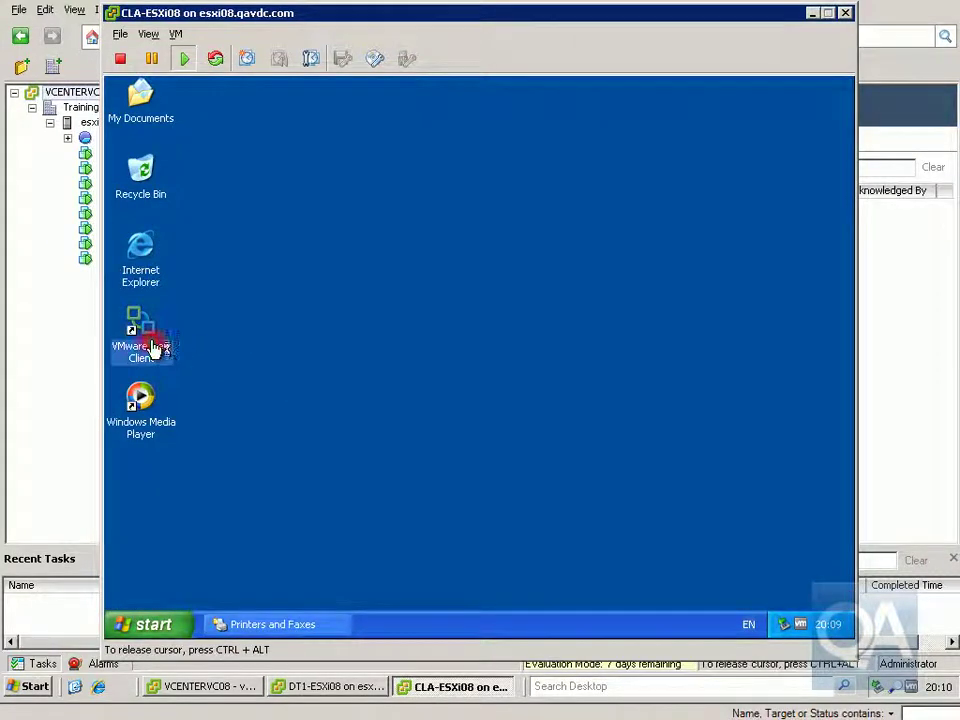
click(340, 351)
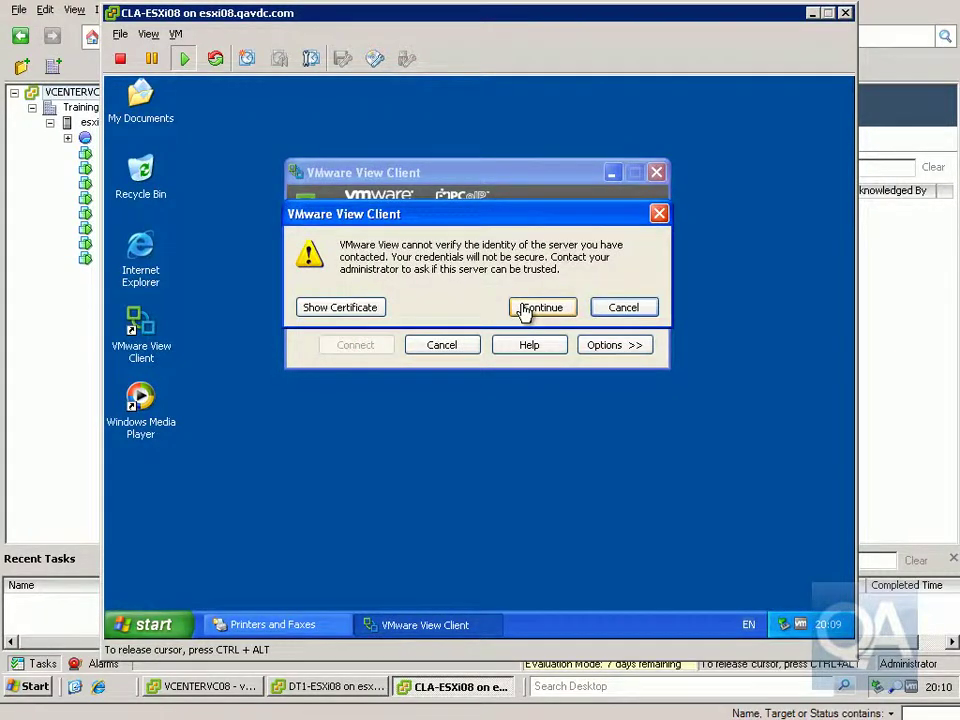
click(522, 310)
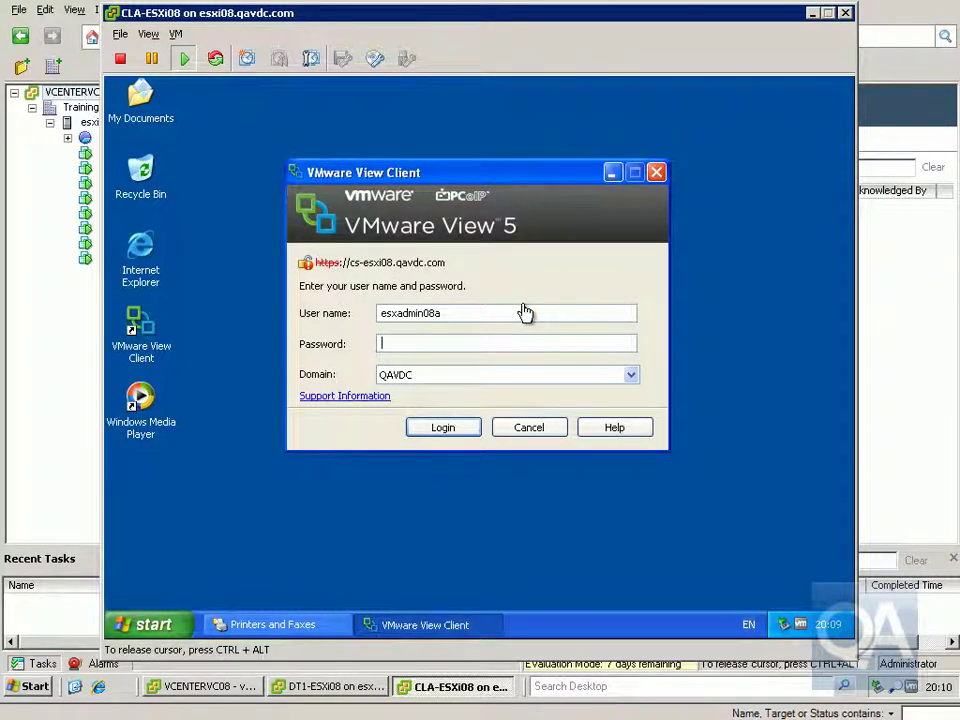
text(v)
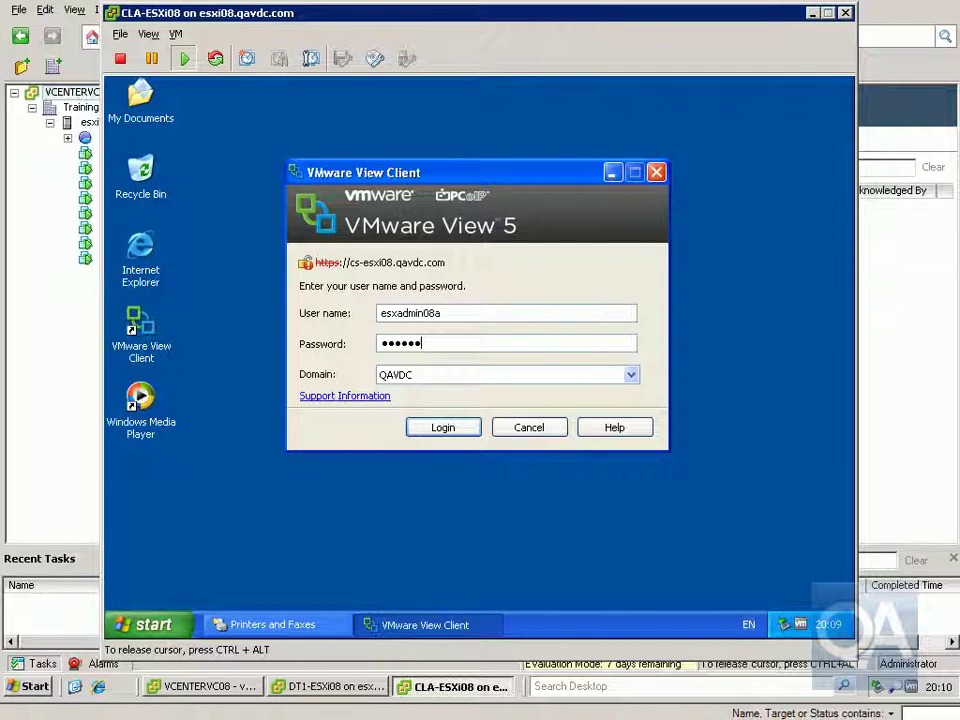
key(Return)
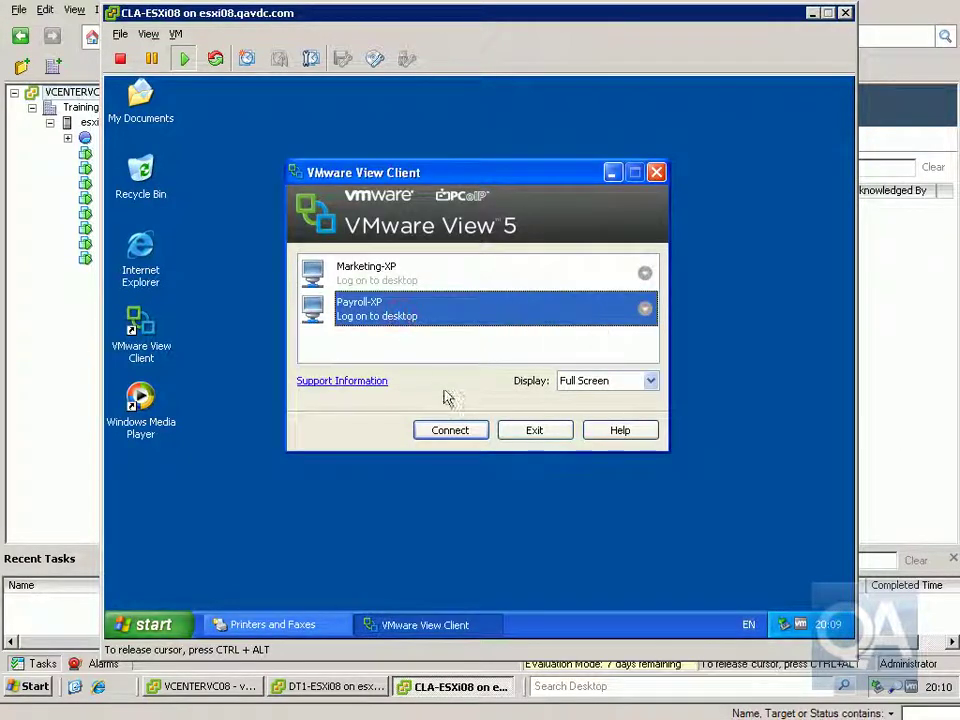
click(455, 430)
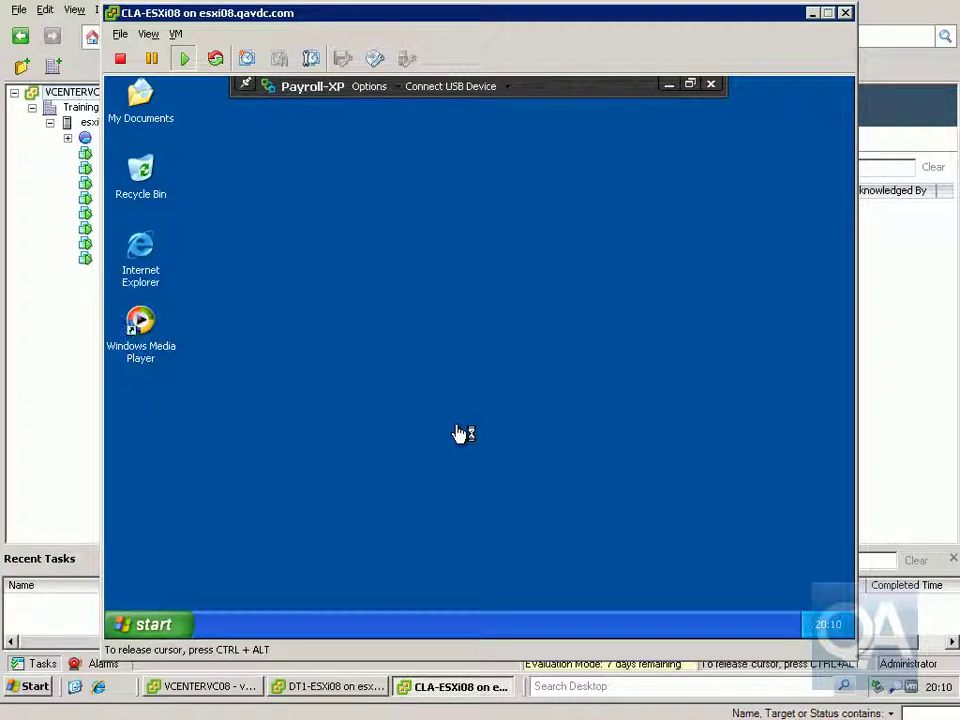
Step: In Payroll-XP, print a test page from the HP DeskJet 1100C#:1 printer's Properties, then close them
click(182, 622)
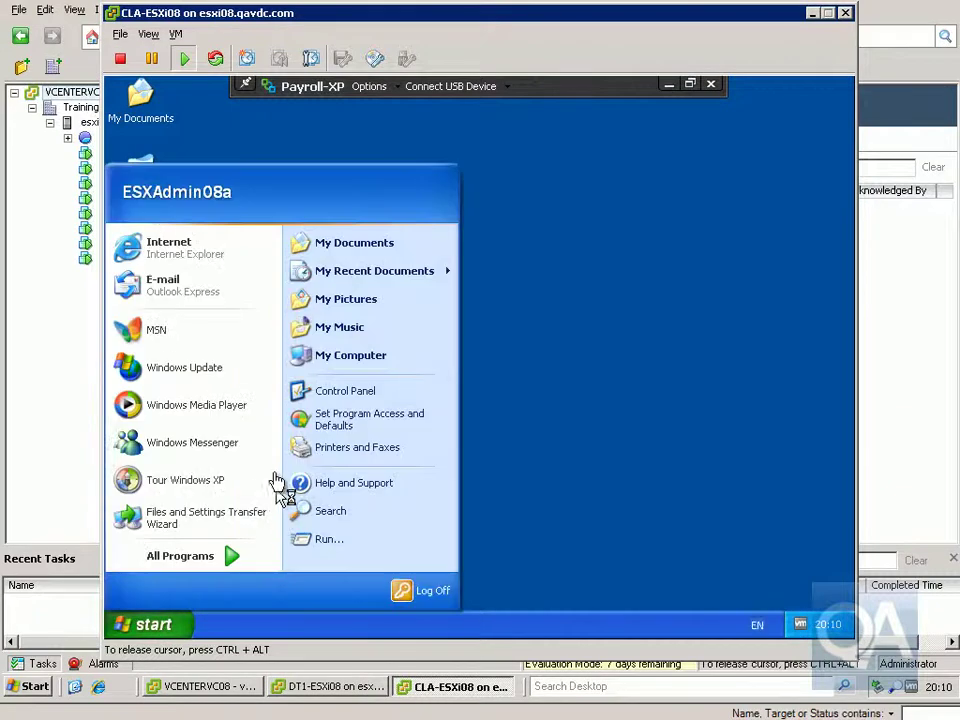
click(314, 450)
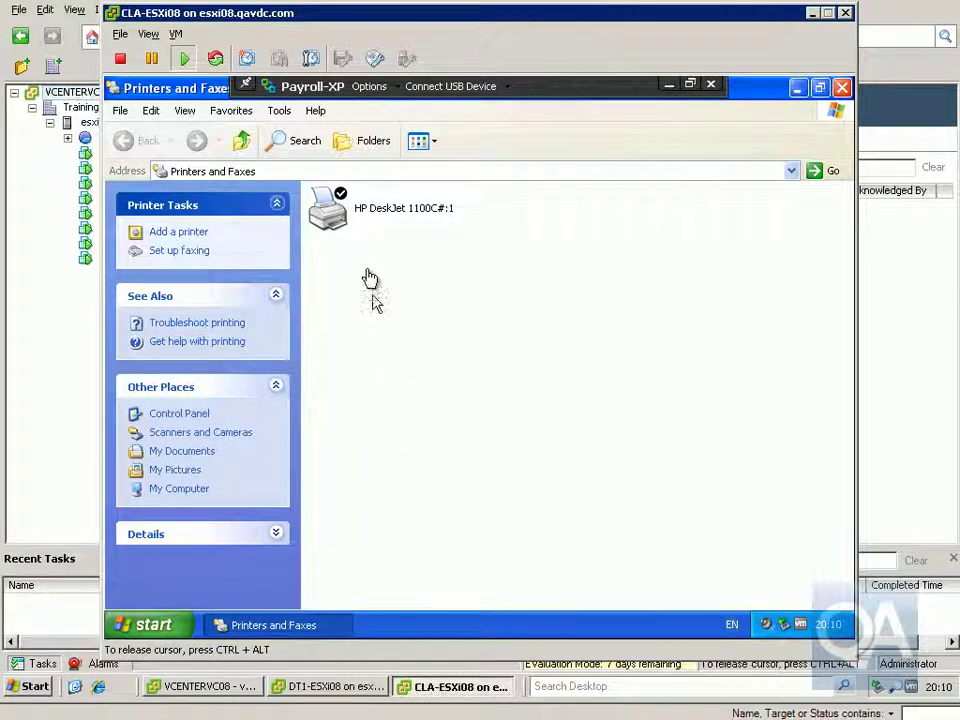
mouse_move(358, 229)
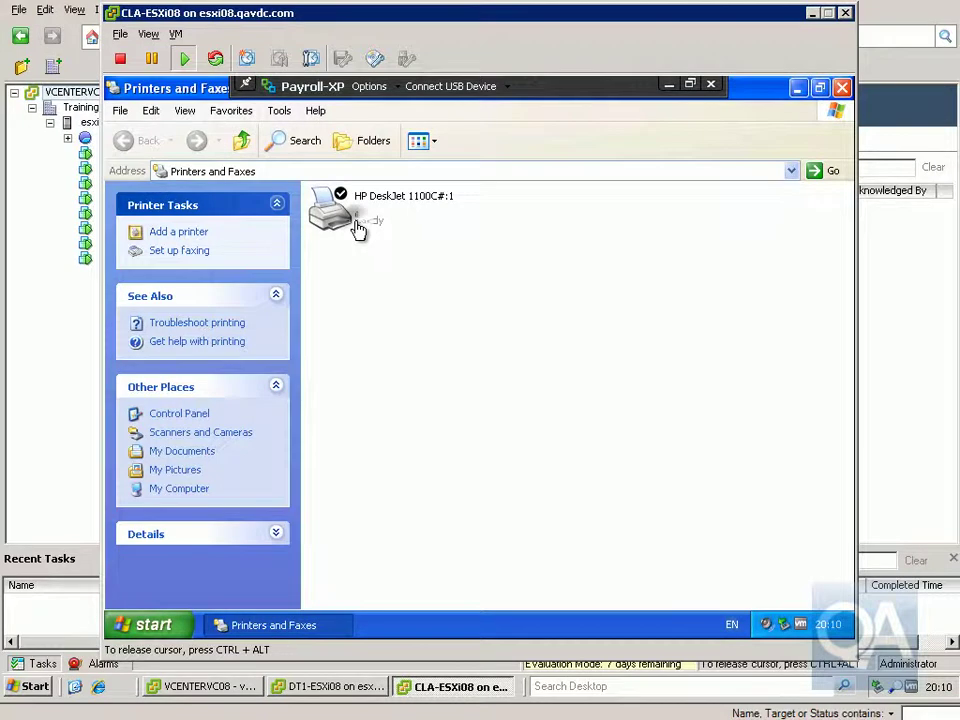
right_click(358, 229)
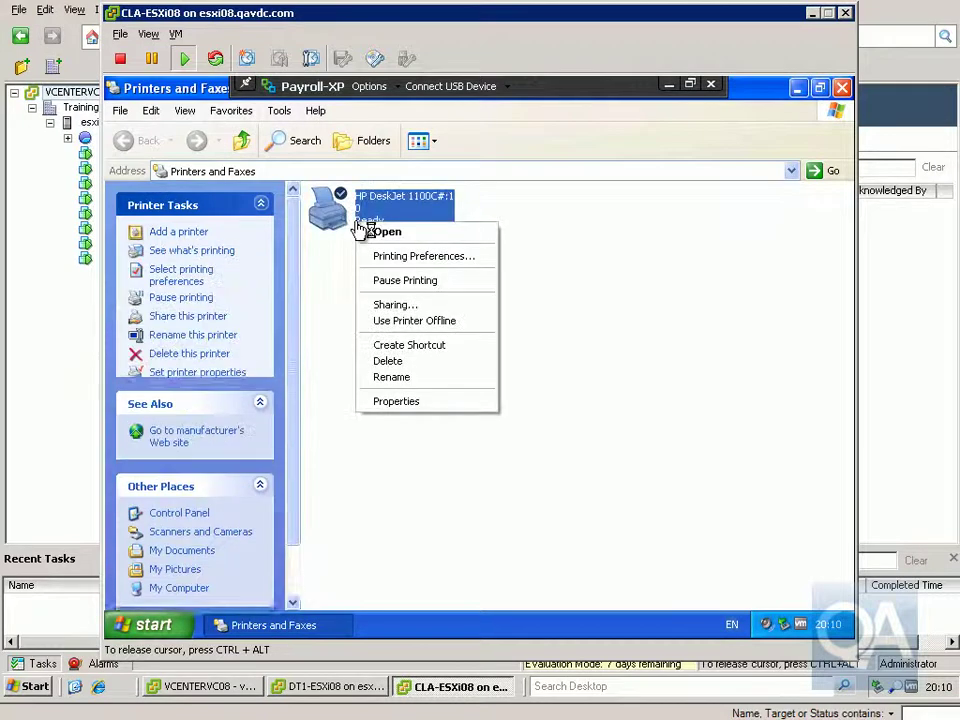
click(414, 401)
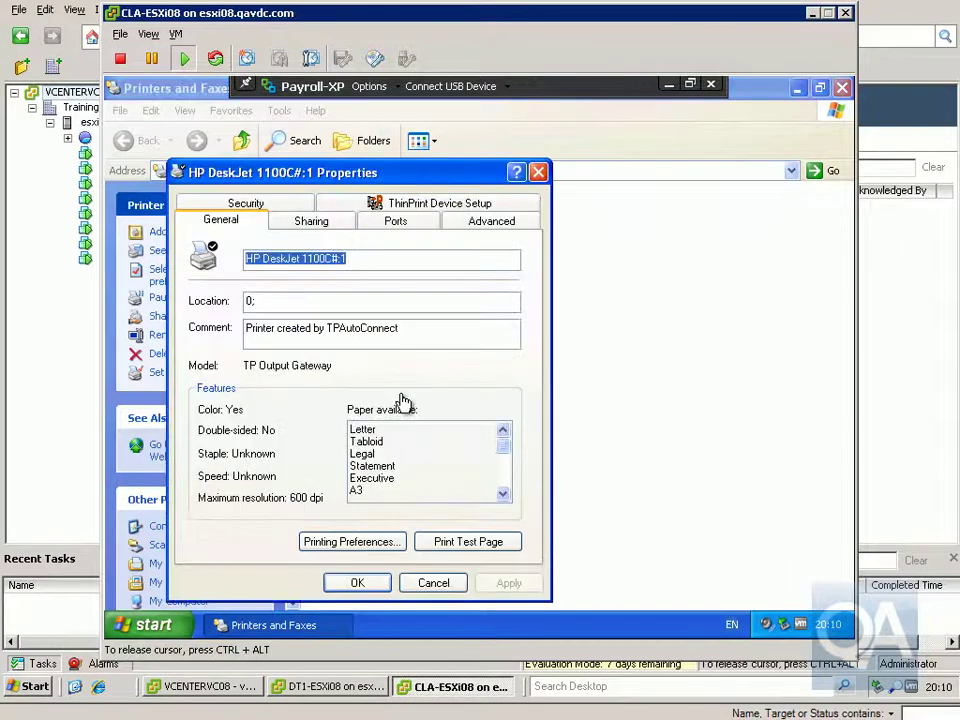
click(433, 542)
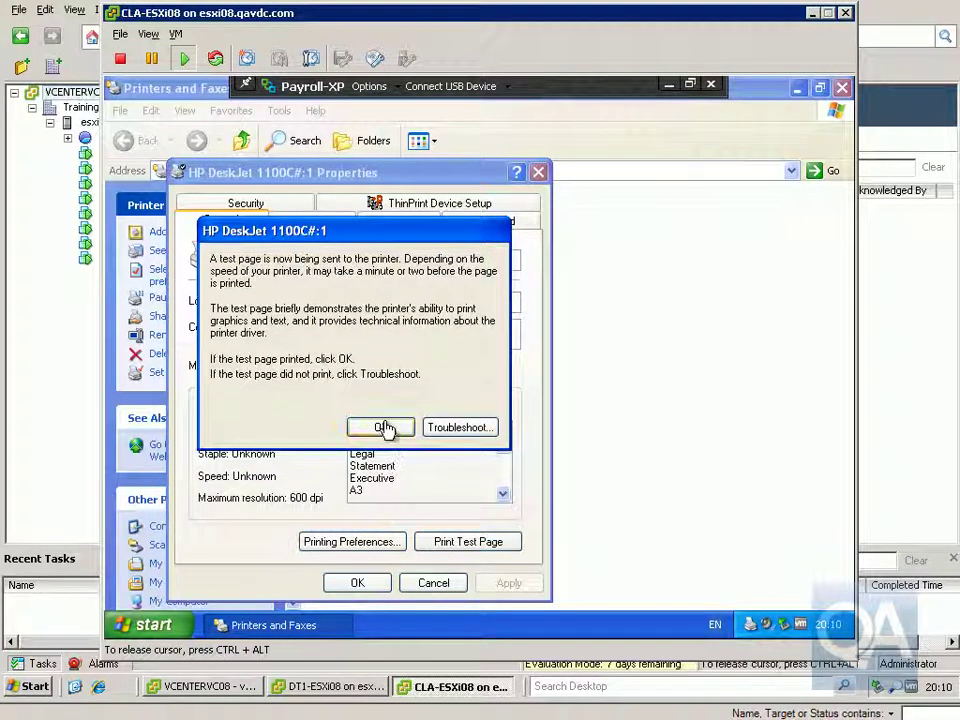
click(381, 428)
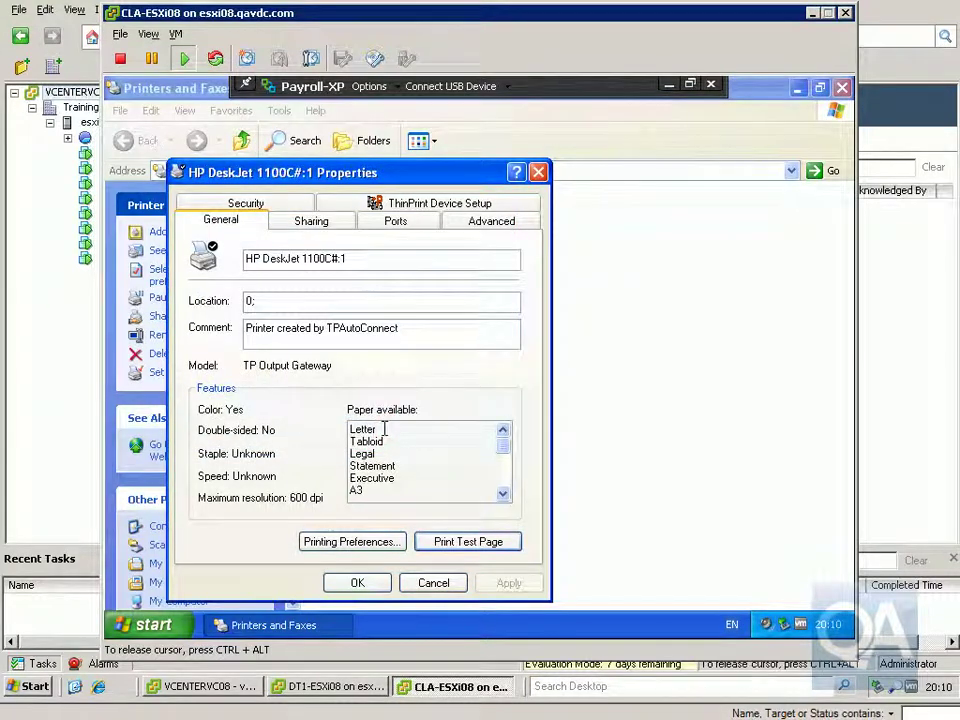
click(384, 584)
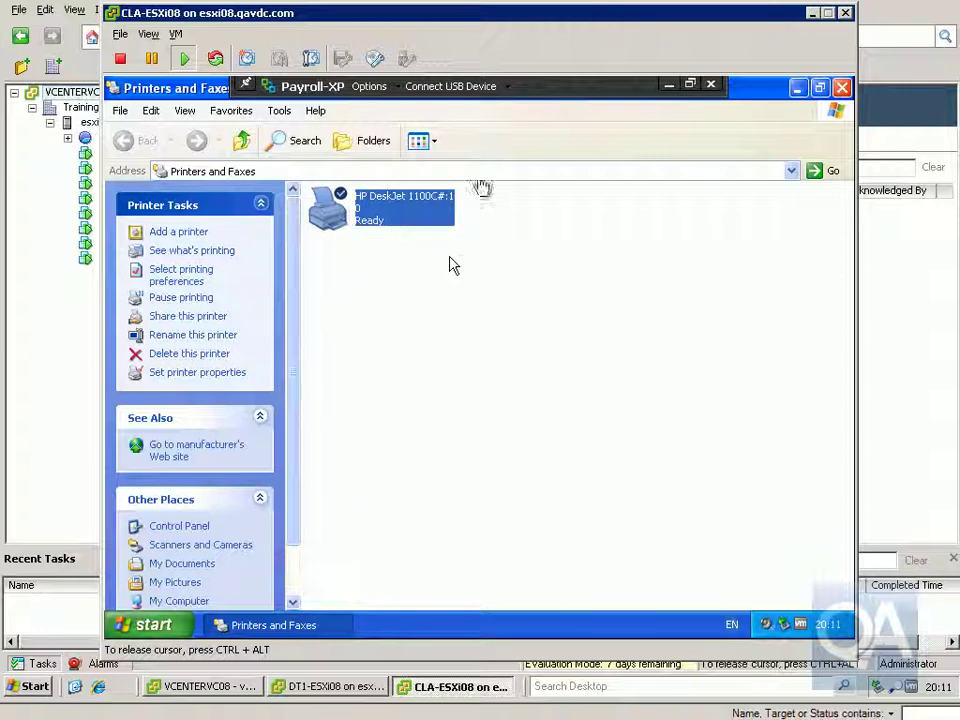
Step: Minimize the Payroll-XP session and restore local Printers and Faxes, showing the paused DeskJet's queued document
click(670, 85)
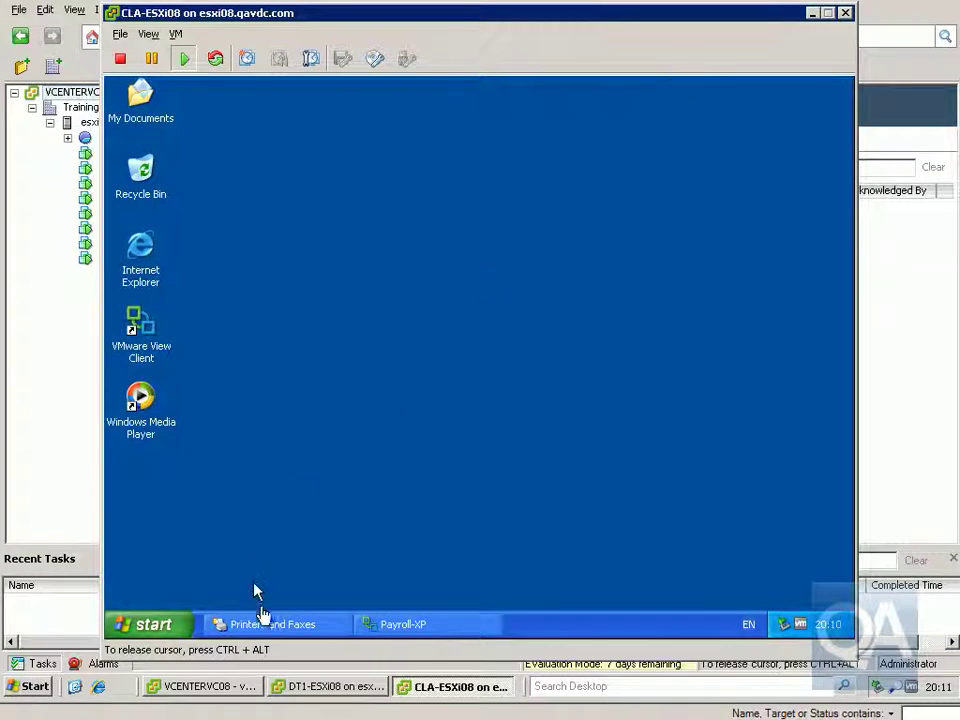
click(266, 624)
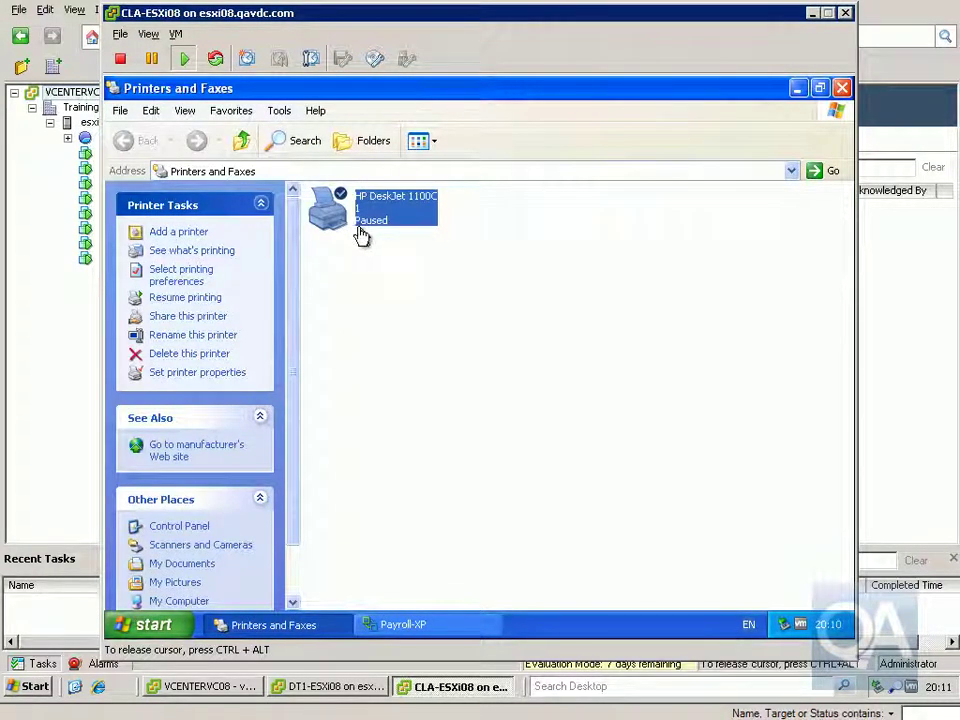
mouse_move(362, 234)
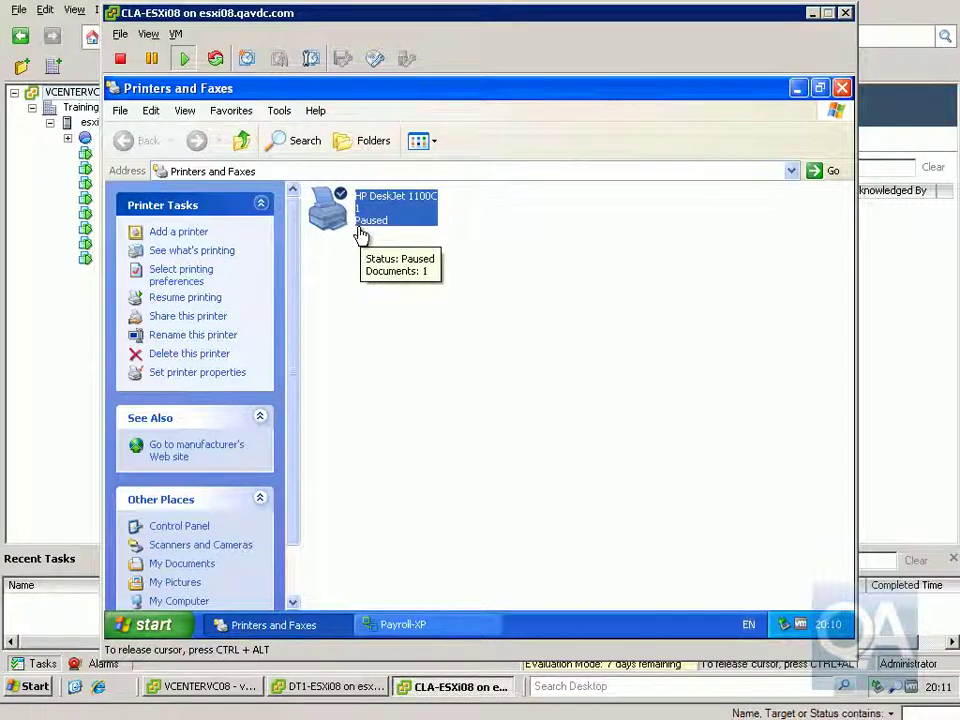